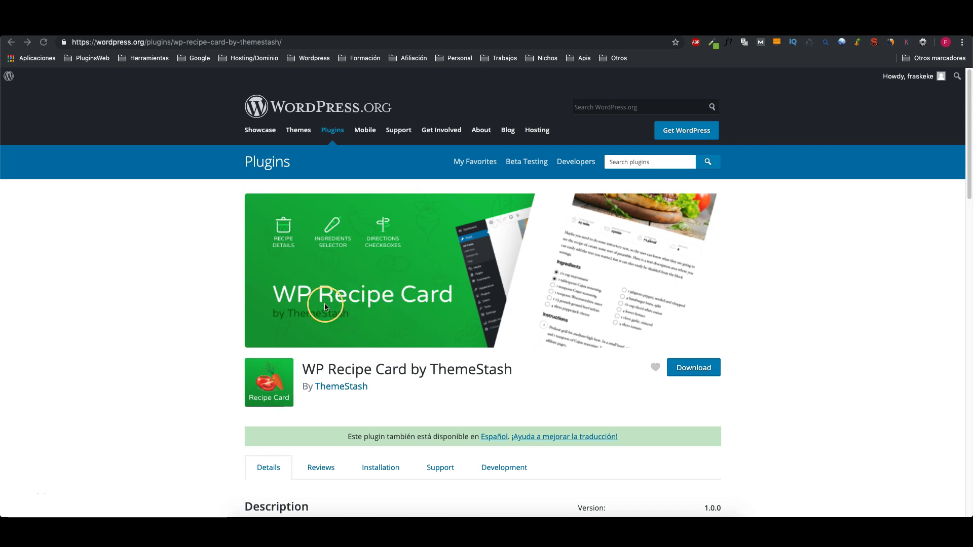
scroll(341, 309, down, 1)
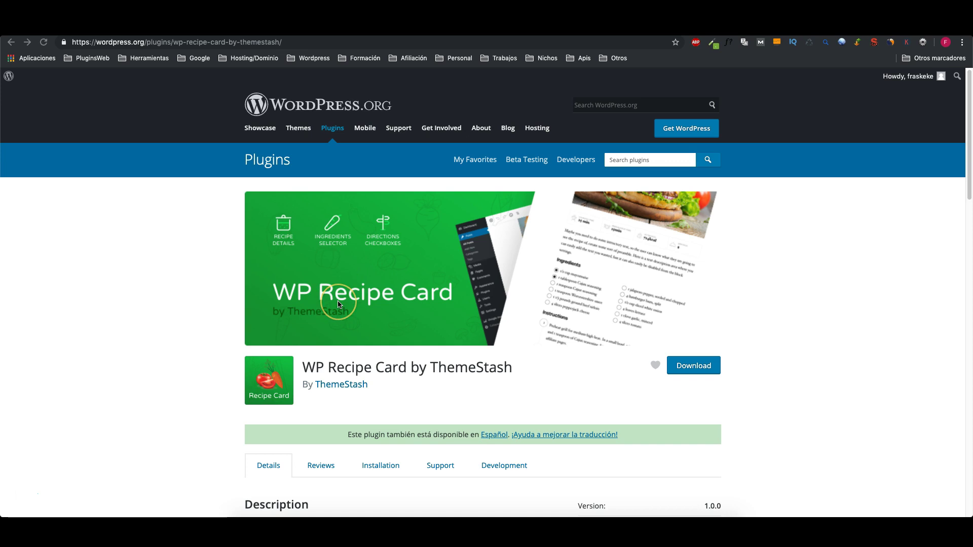
scroll(339, 304, down, 2)
scroll(339, 304, down, 3)
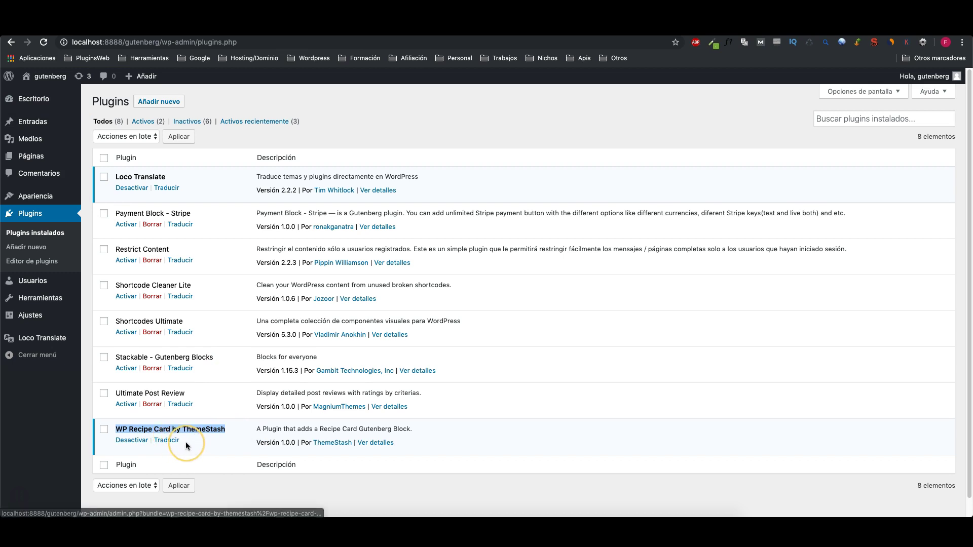
Create a new post titled "receta de pollo"
mouse_move(21, 124)
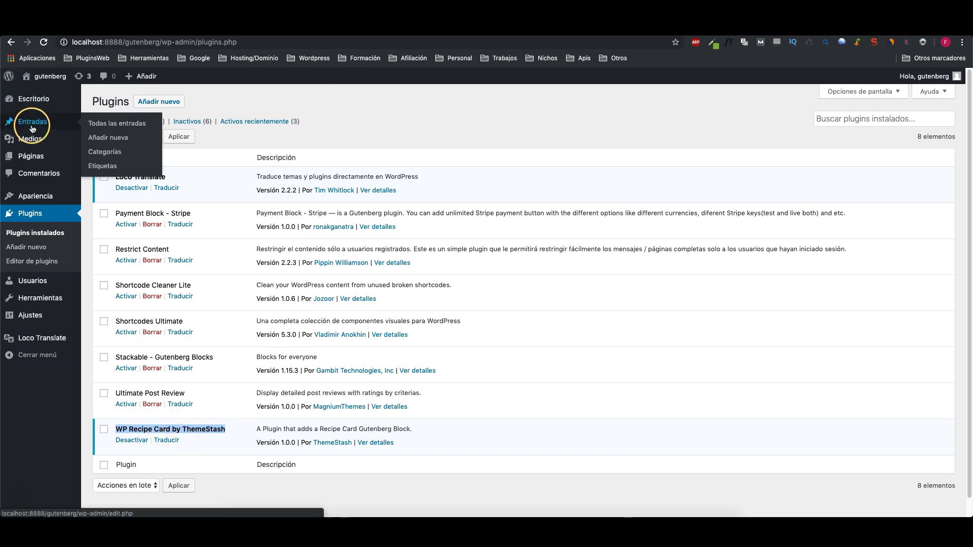
click(109, 139)
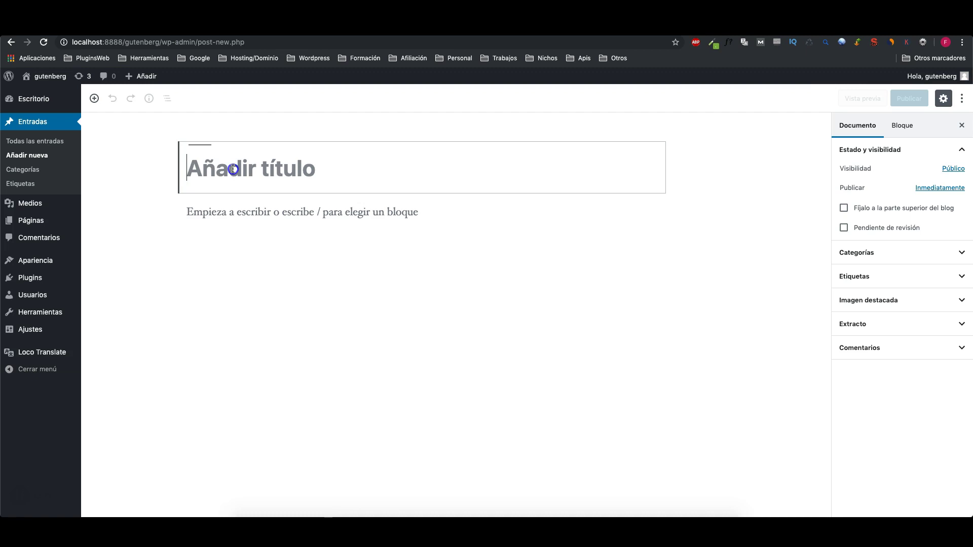
click(233, 169)
text(receta de pollo)
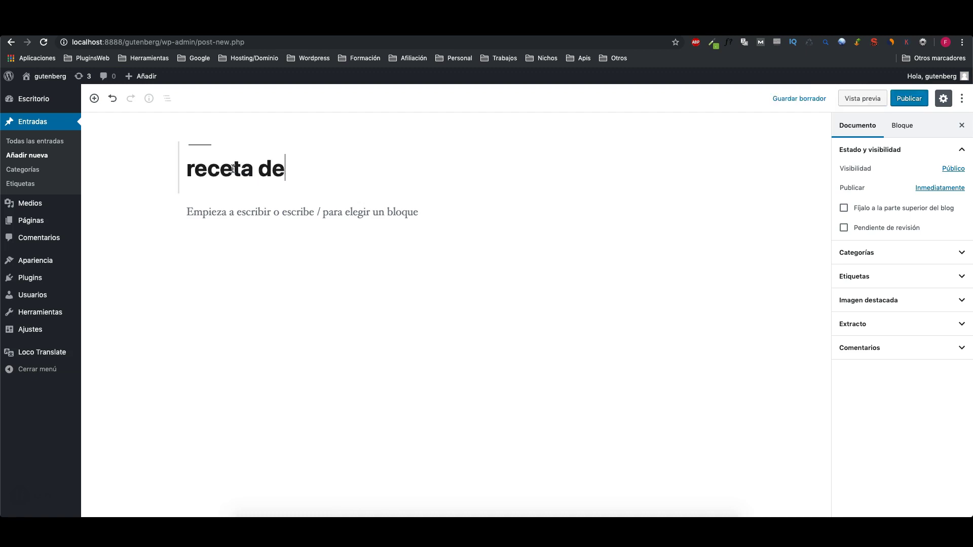
Insert the Recipe card block from the ThemeStash Blocks category below the post title
click(214, 212)
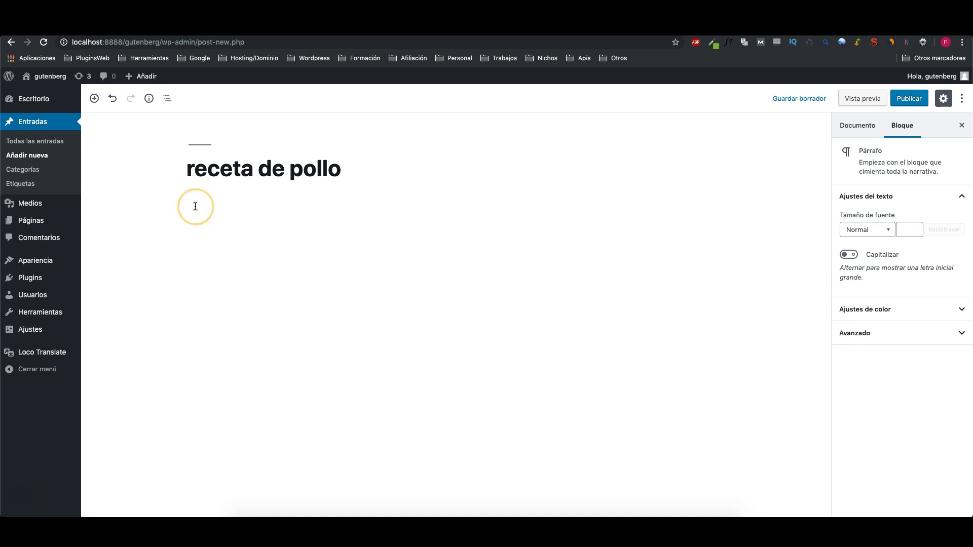
click(95, 98)
click(121, 289)
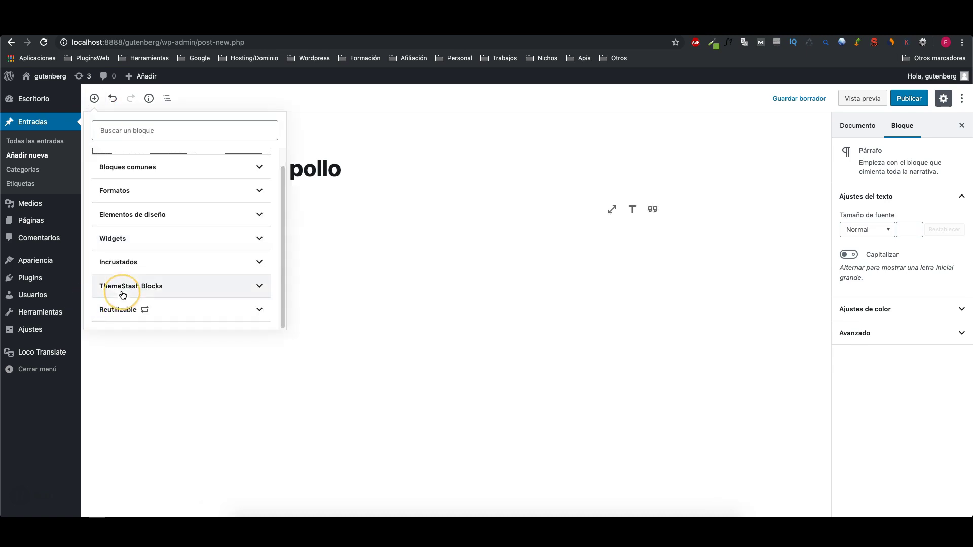
click(253, 288)
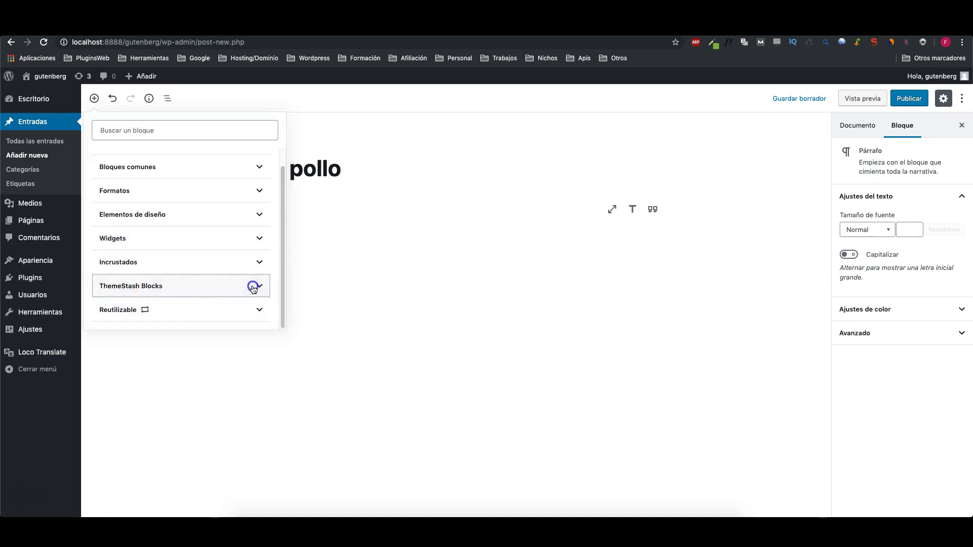
click(126, 268)
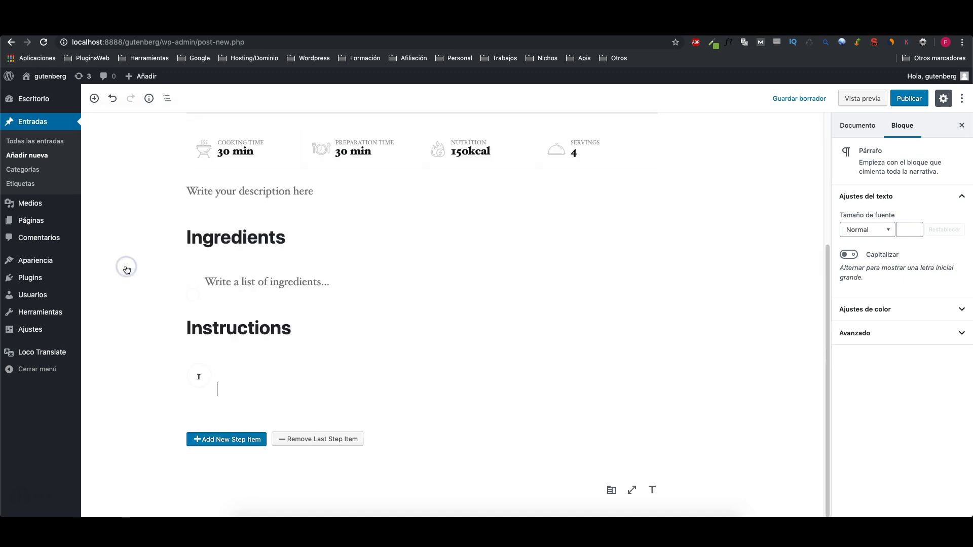
Give the recipe card the title "receta de pollo al limón"
scroll(423, 278, up, 4)
scroll(144, 280, down, 3)
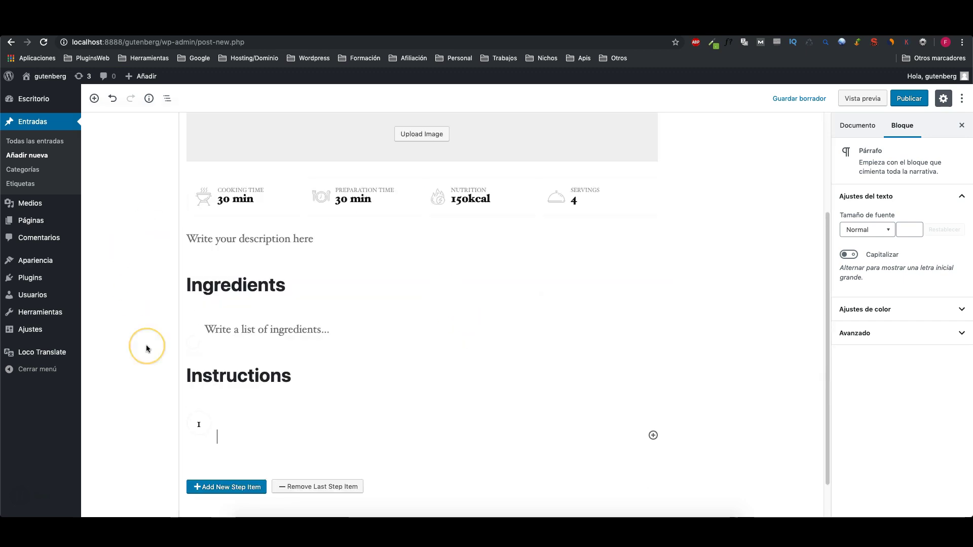
scroll(318, 314, up, 1)
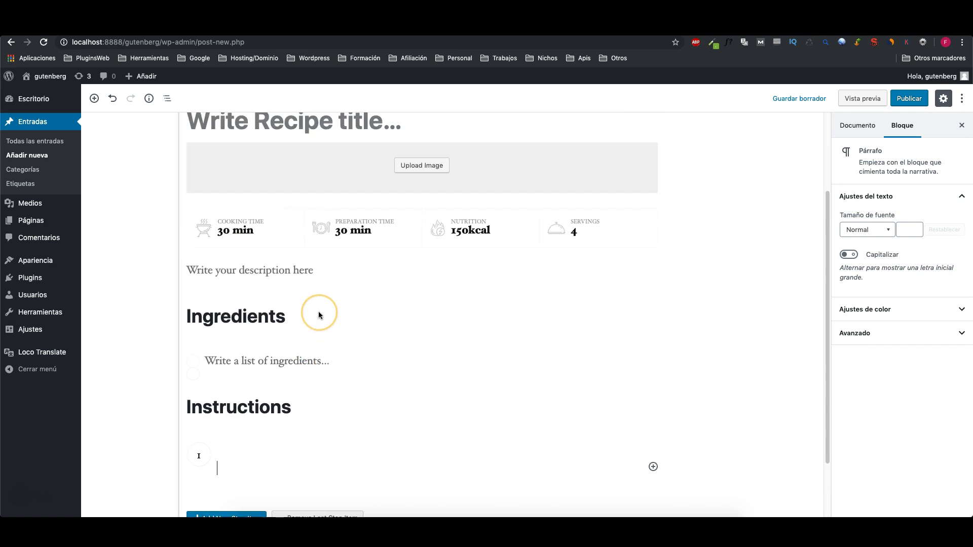
scroll(318, 313, up, 4)
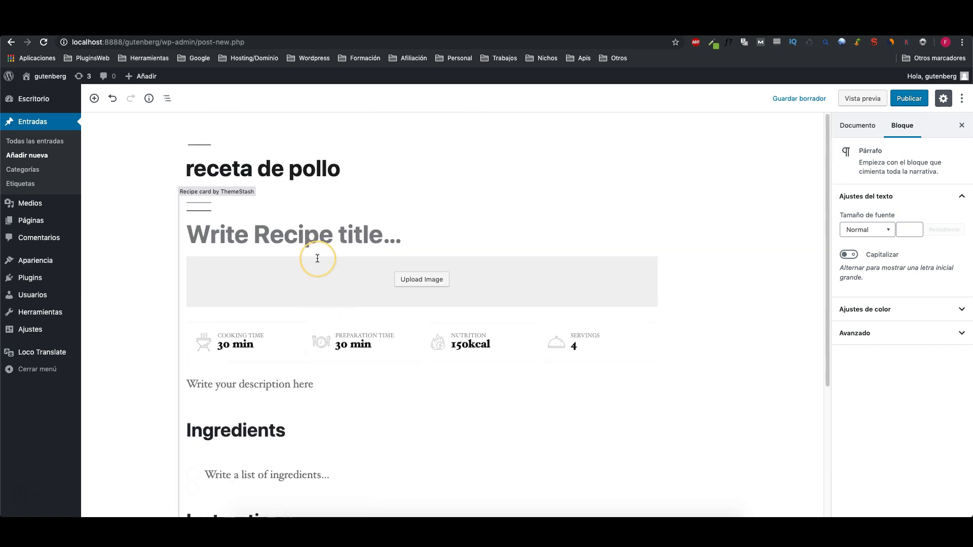
click(318, 231)
text(receta de pollo a)
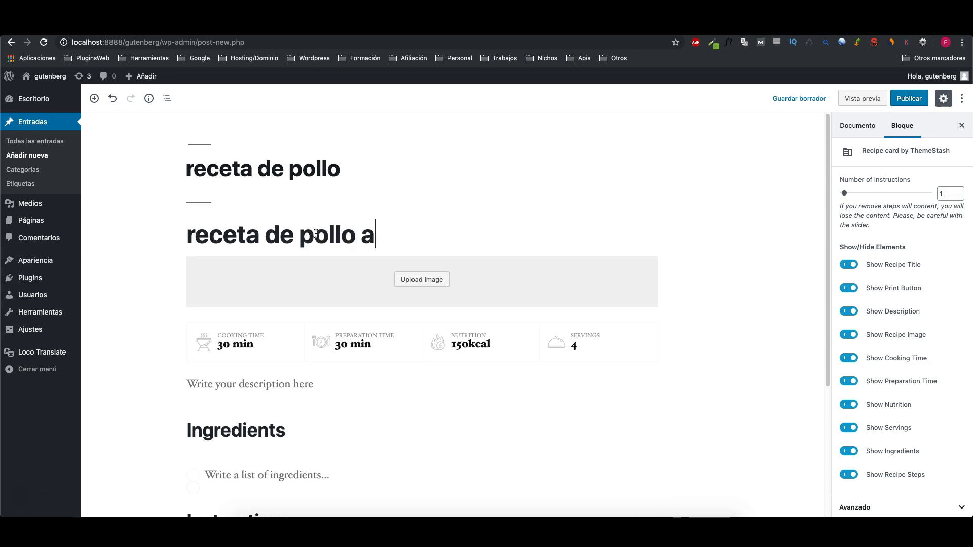
text(l limón)
Set the recipe card's image to the second media library picture, the WooCommerce Custom Fields banner
click(421, 279)
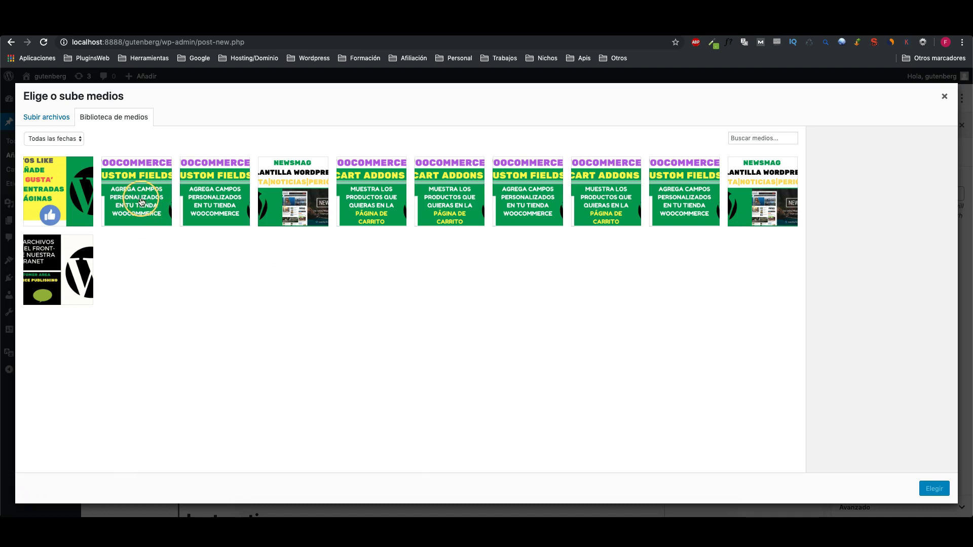
click(141, 202)
click(935, 490)
Set the recipe details to 20 min cooking time, 15 min preparation time, 300kcal nutrition and 2 servings
scroll(355, 258, down, 5)
click(224, 258)
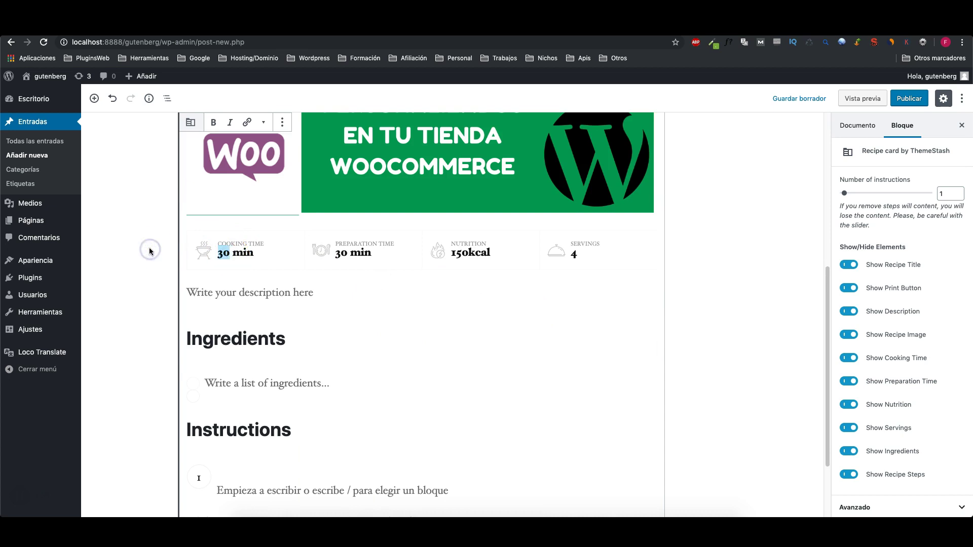
text(2)
click(346, 254)
text(15)
click(464, 255)
text(30)
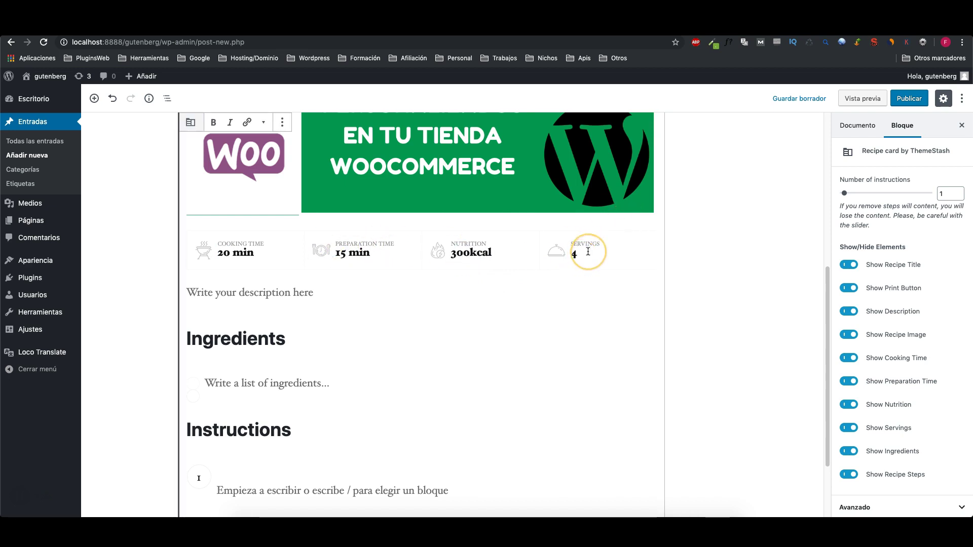
click(552, 250)
text(2)
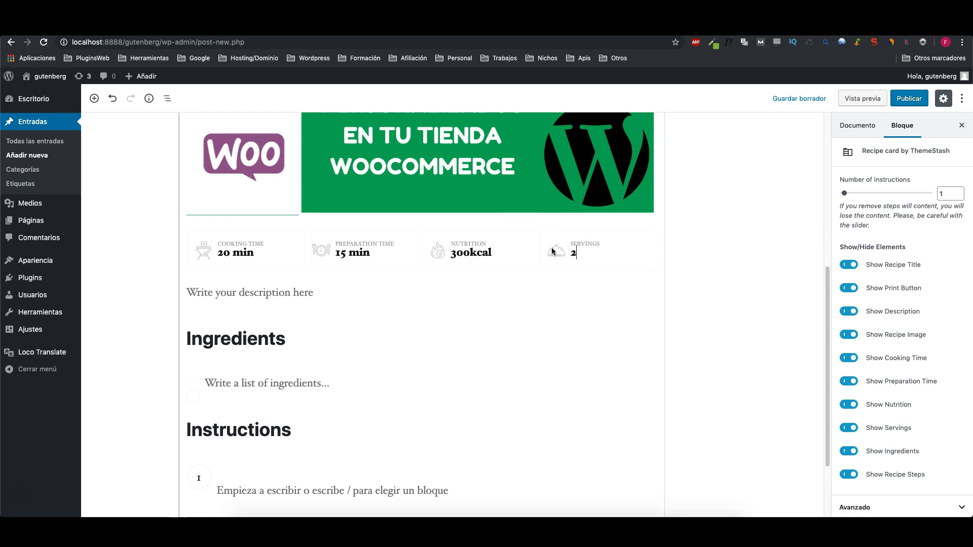
Fill the recipe description with lorem ipsum placeholder text copied from a bookmarked site
click(256, 293)
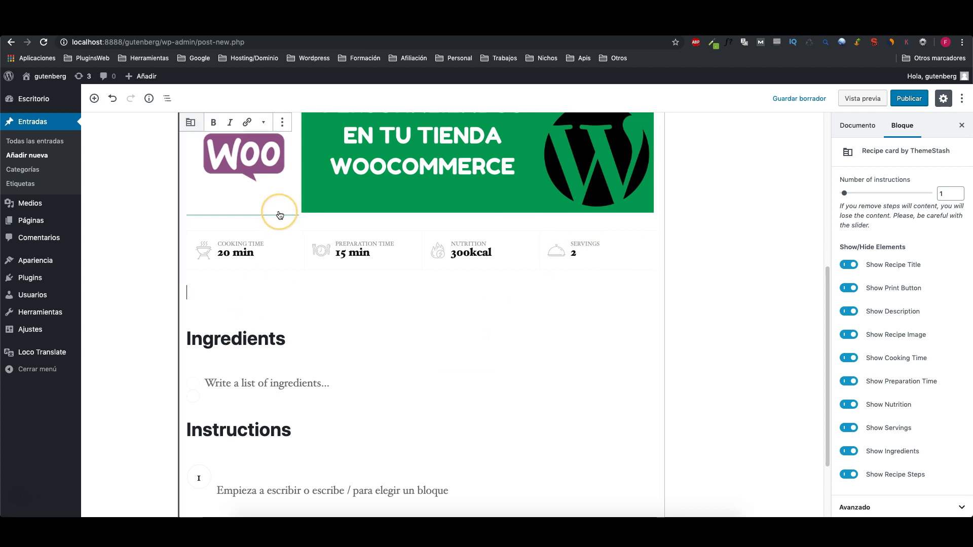
key(super+t)
click(147, 59)
click(160, 95)
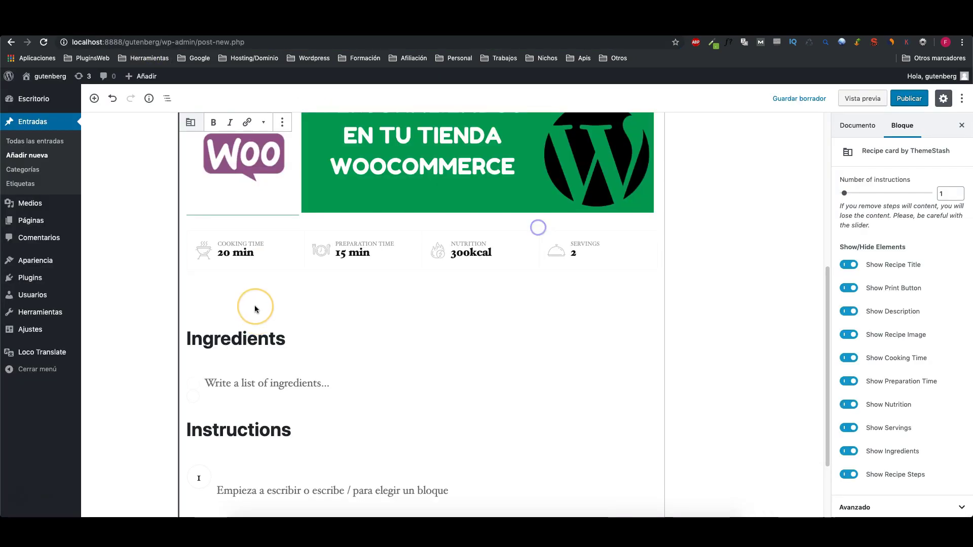
right_click(256, 296)
click(277, 361)
List the ingredients pollo, limón, sal, pimienta, cebolla and arroz as separate items under Ingredients
scroll(391, 312, down, 5)
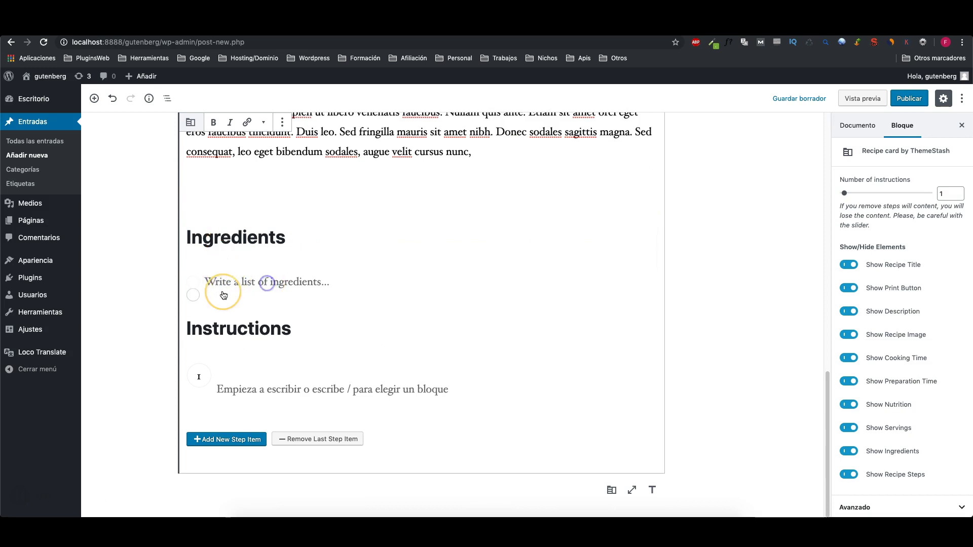
click(226, 294)
text(pollo)
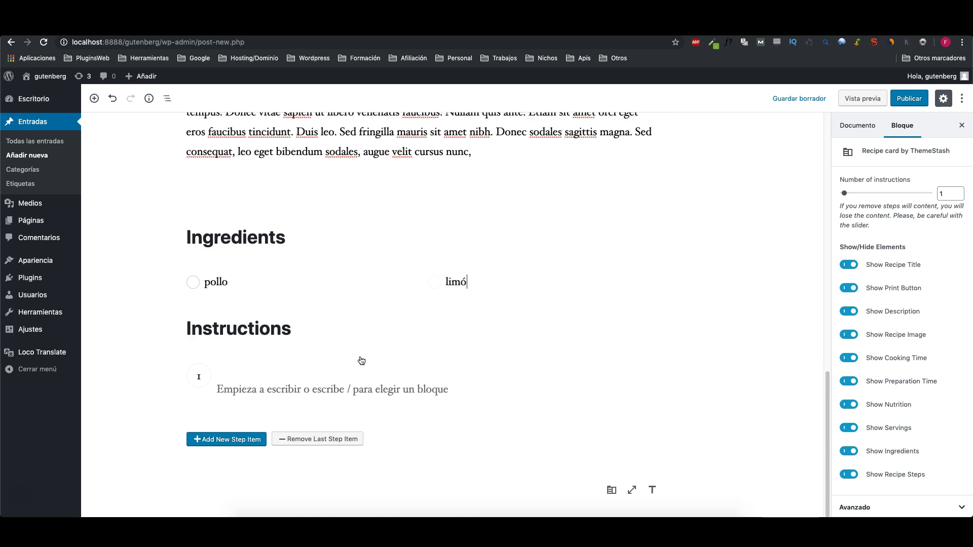
key(Return)
text(sal)
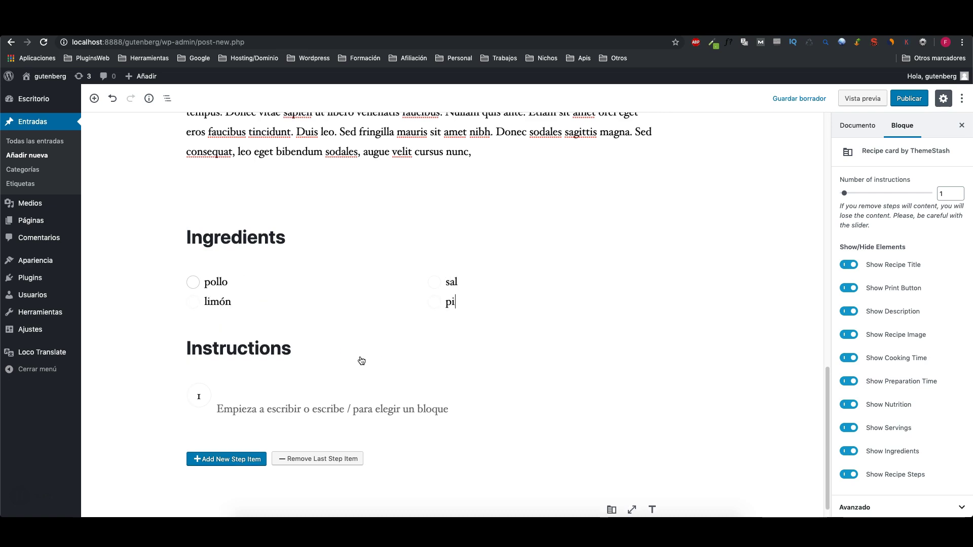
key(Return)
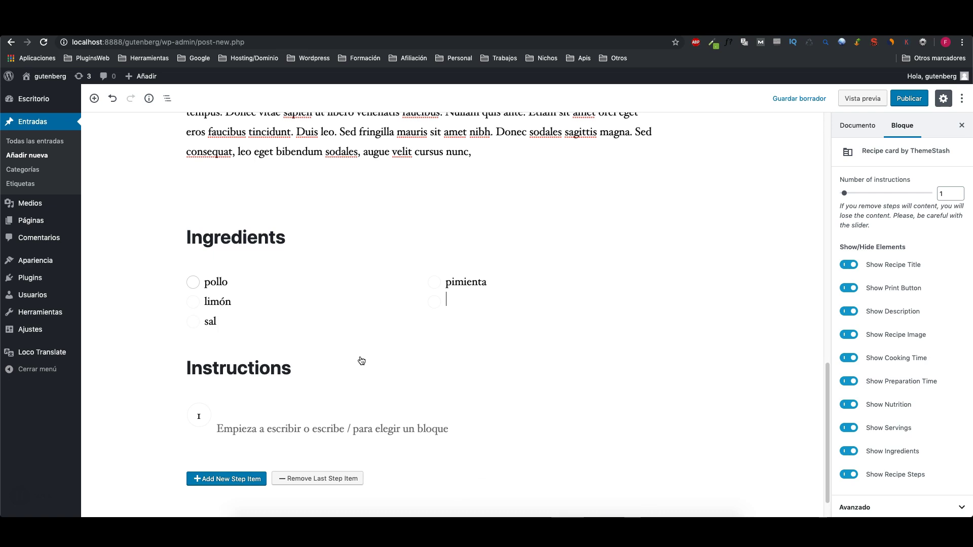
text(cebolla)
key(Return)
text(arroz)
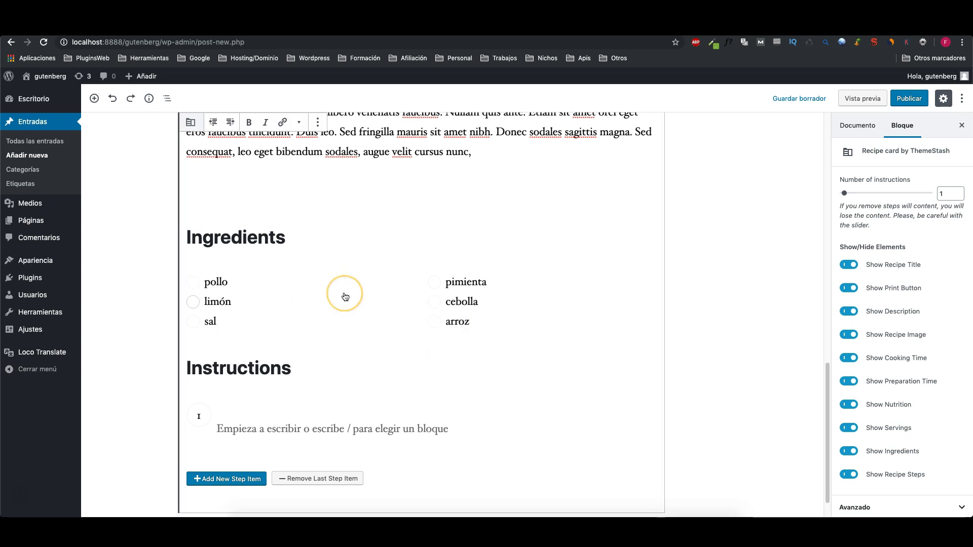
click(523, 341)
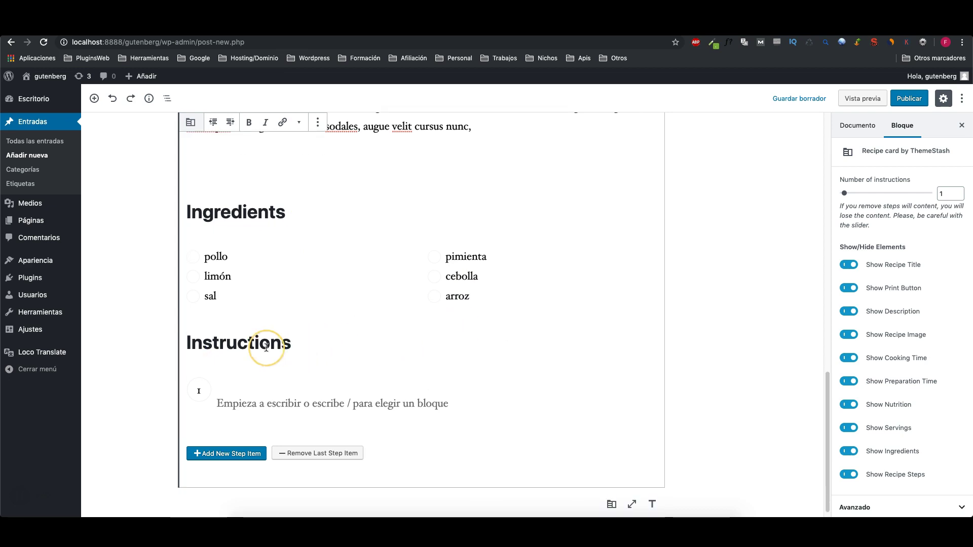
Write "comprar el pollo" as the first instruction of the recipe
scroll(260, 388, down, 1)
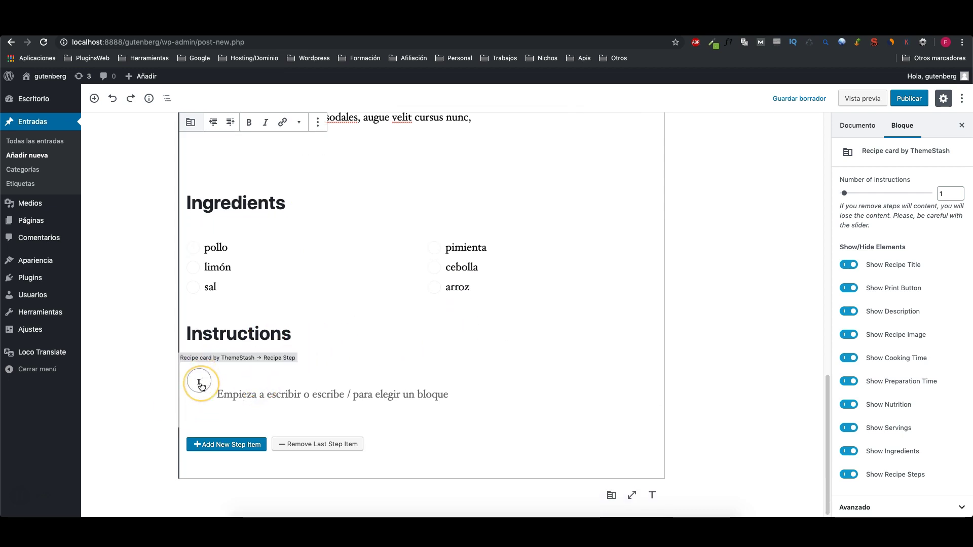
click(201, 386)
click(239, 403)
text(comprar el pollo)
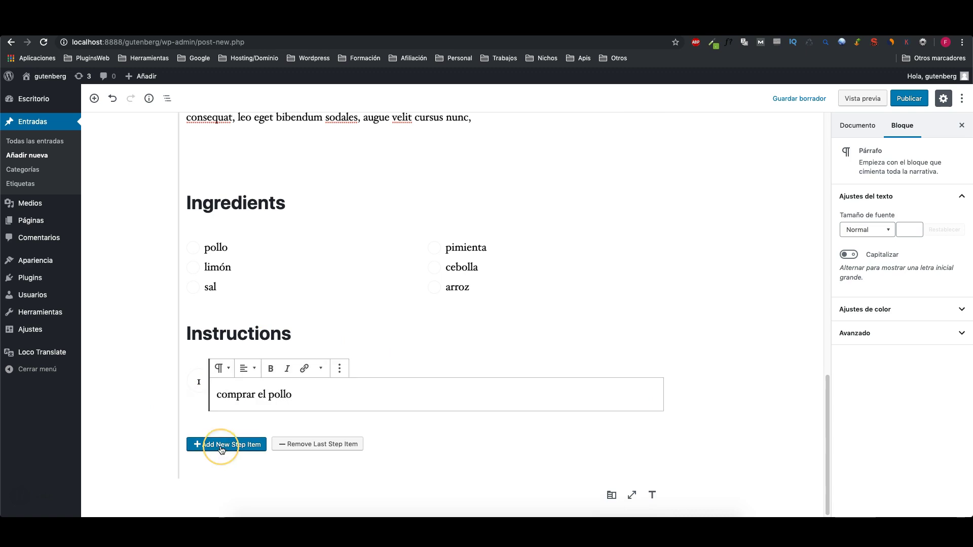
Add step items up to number 4 and write "cortarlo en filetes" as the second instruction
click(219, 444)
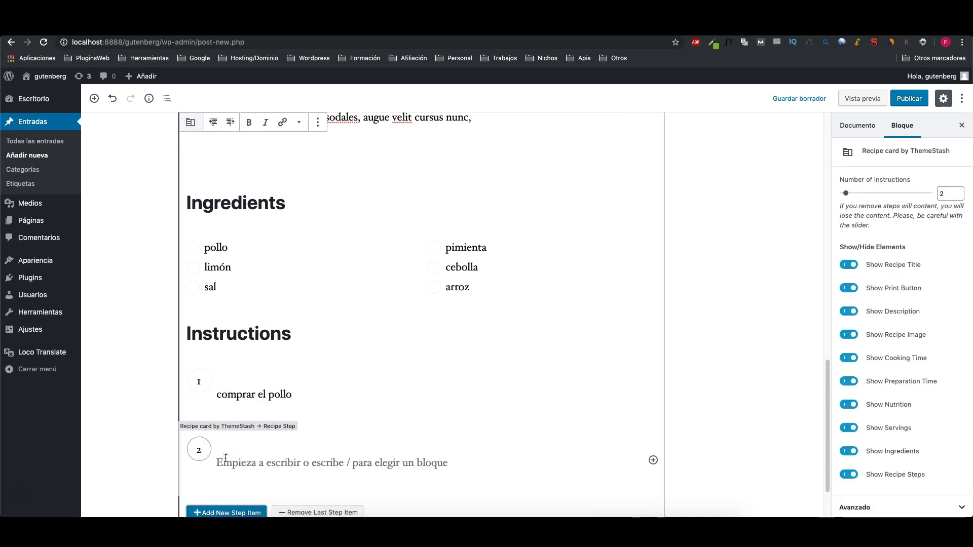
scroll(226, 457, down, 3)
click(241, 284)
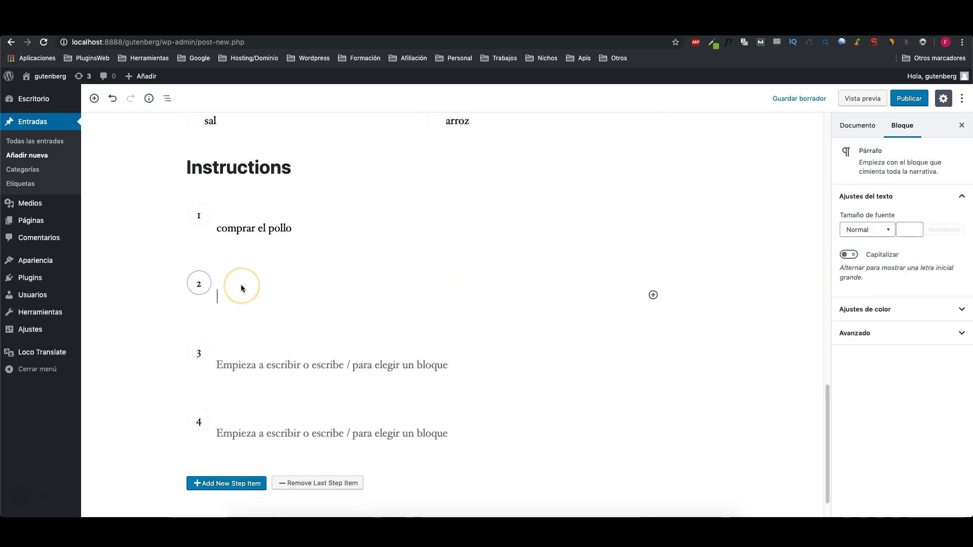
text(cortarlo en filetes)
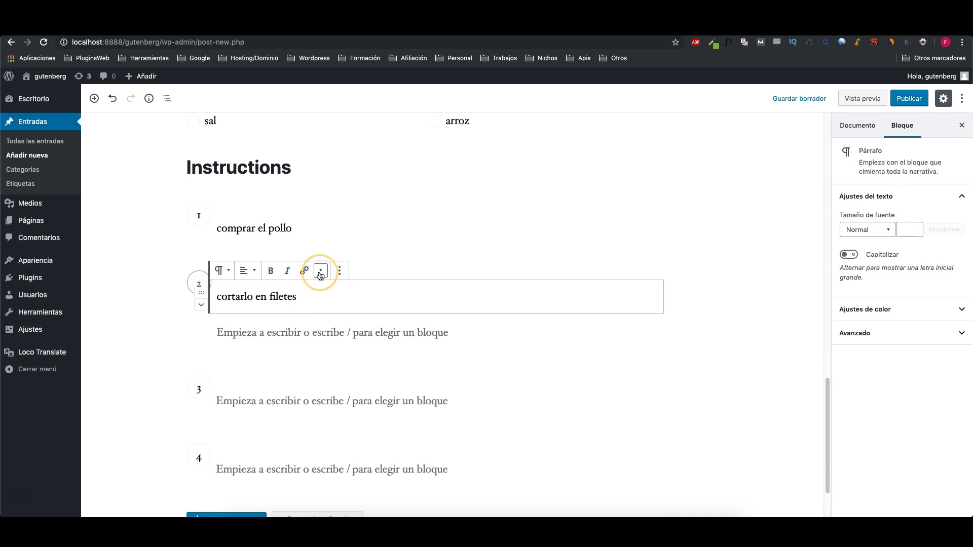
Insert the first media library picture, the yellow "me gusta" banner, as an inline image below the second instruction's text
click(320, 270)
click(249, 323)
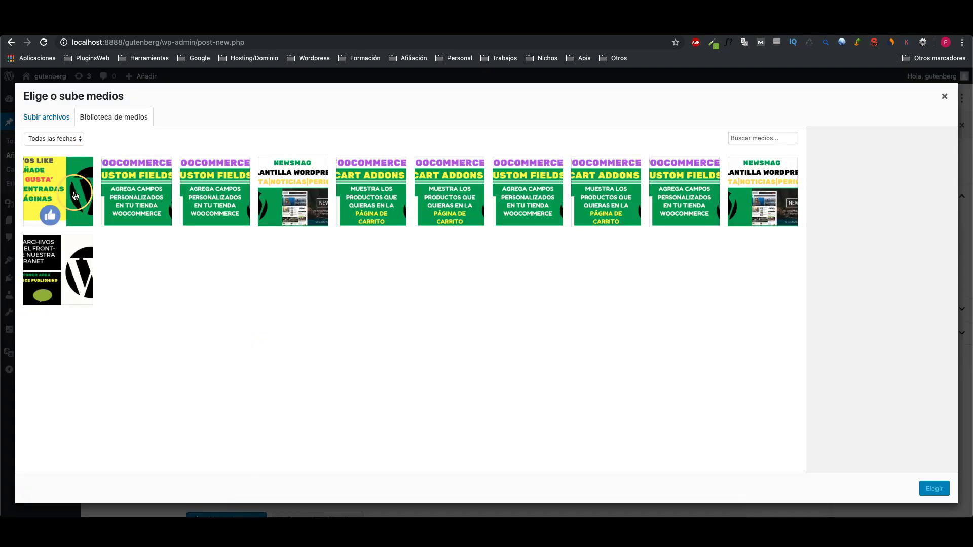
click(70, 188)
click(934, 488)
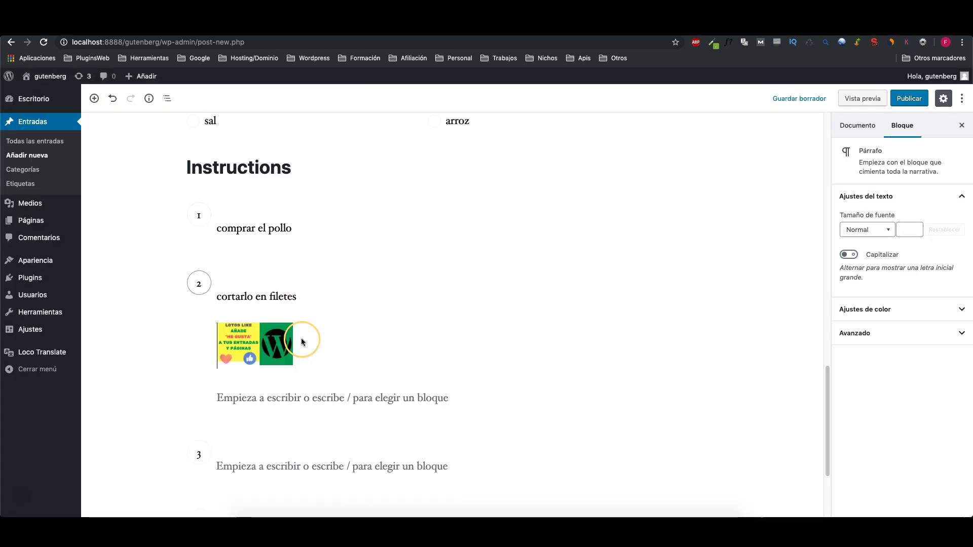
click(296, 366)
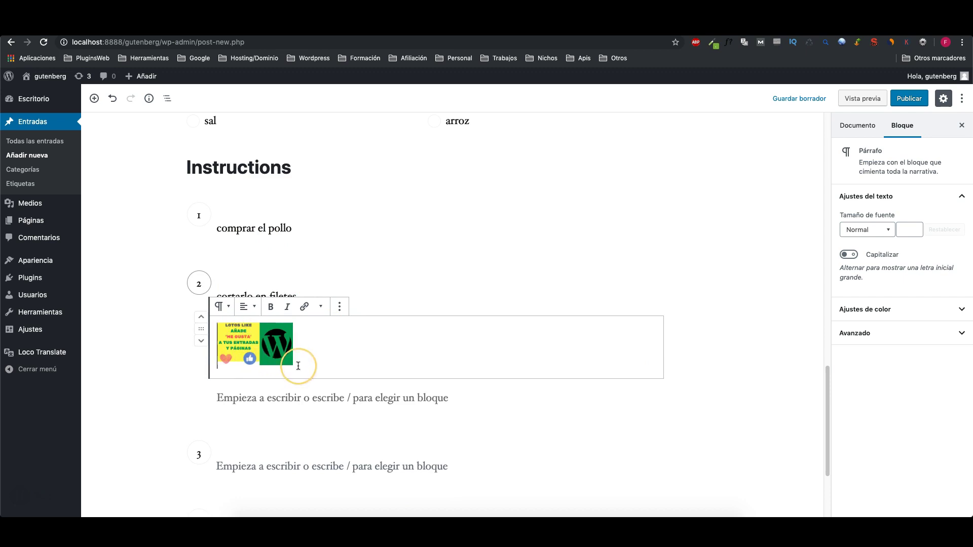
scroll(298, 366, down, 2)
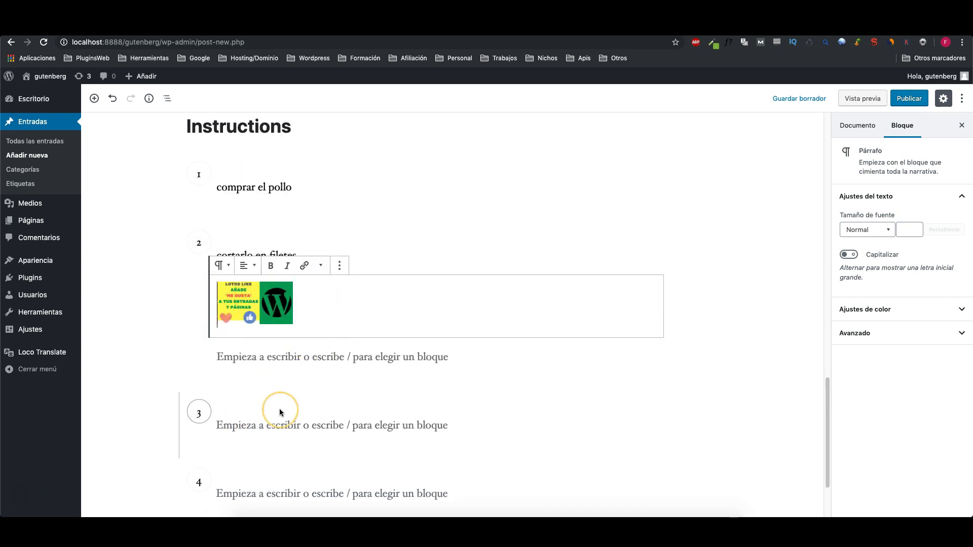
scroll(283, 405, down, 3)
scroll(284, 402, down, 1)
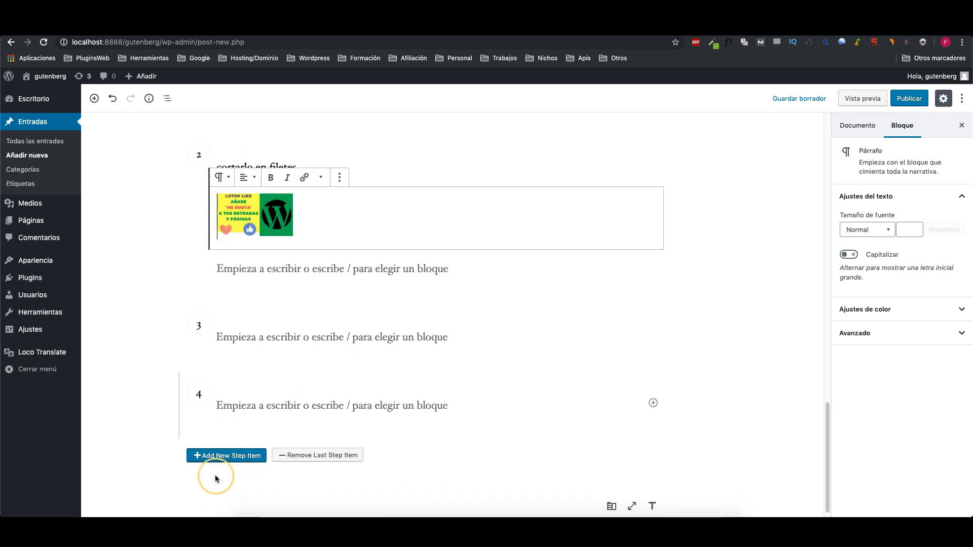
Add a fifth step item to the recipe card and set its number of instructions to 20
click(233, 455)
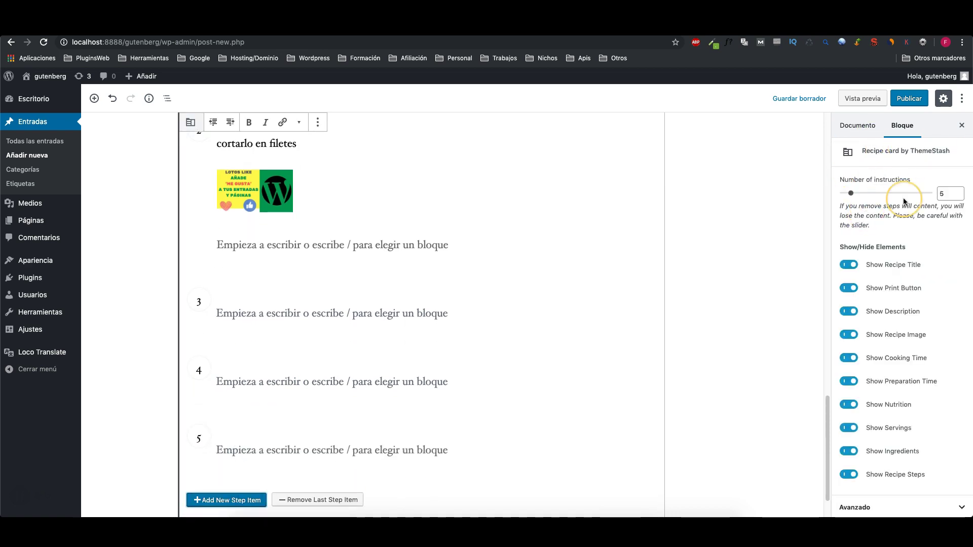
drag(949, 192, 923, 191)
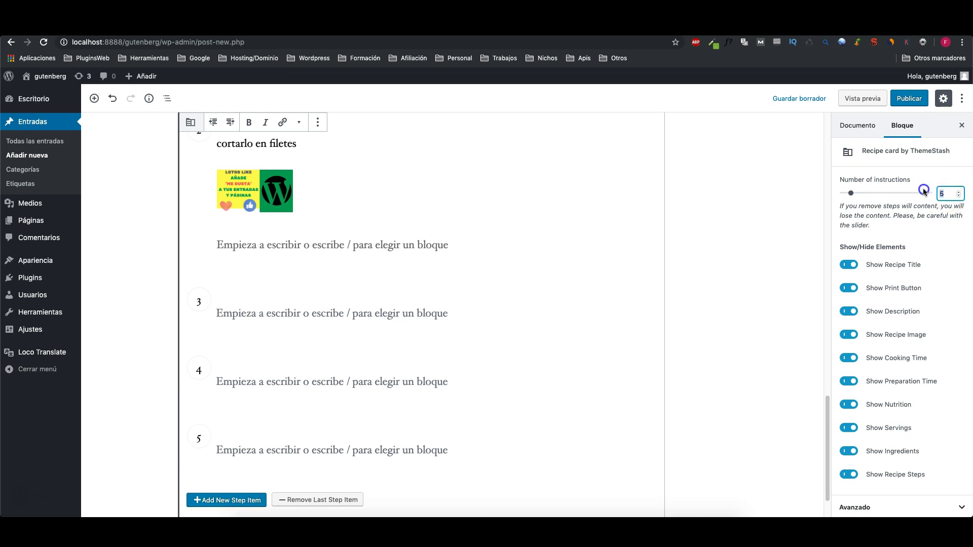
text(10)
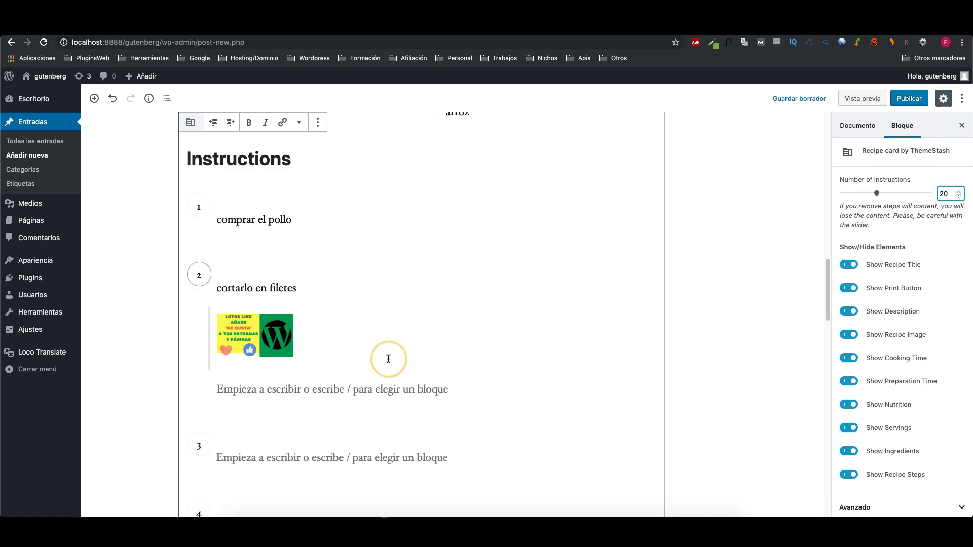
scroll(400, 357, down, 8)
click(388, 360)
scroll(389, 360, down, 15)
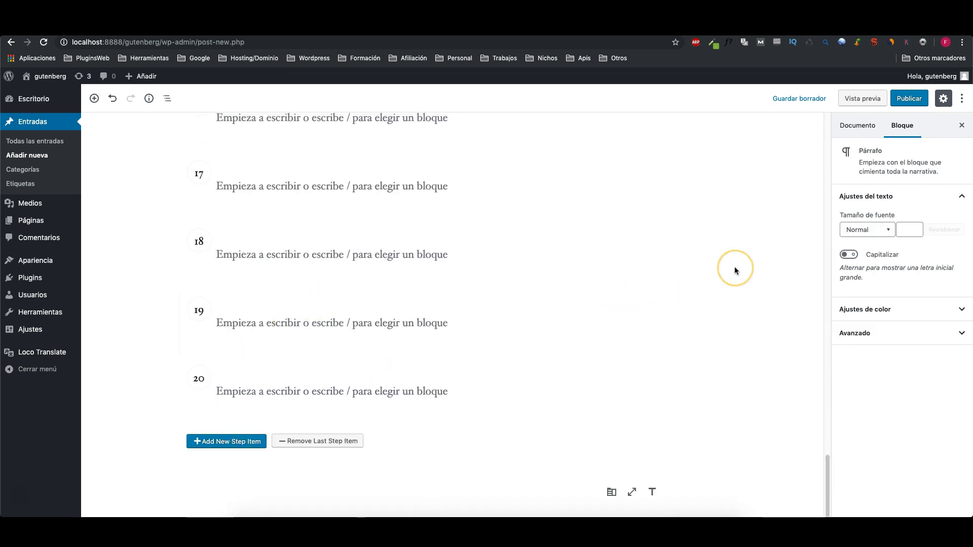
scroll(739, 268, up, 15)
click(446, 332)
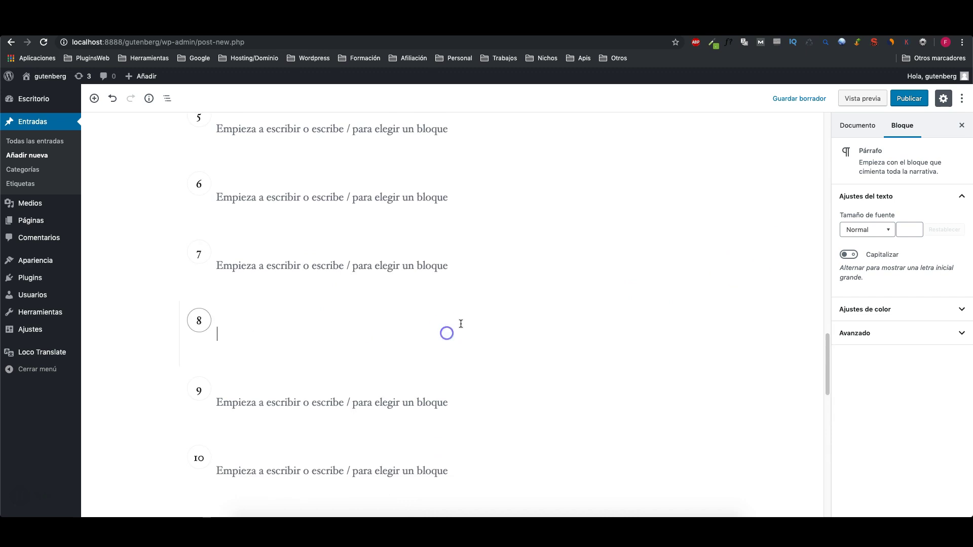
Set the recipe card's number of instructions to 4
click(902, 125)
click(927, 194)
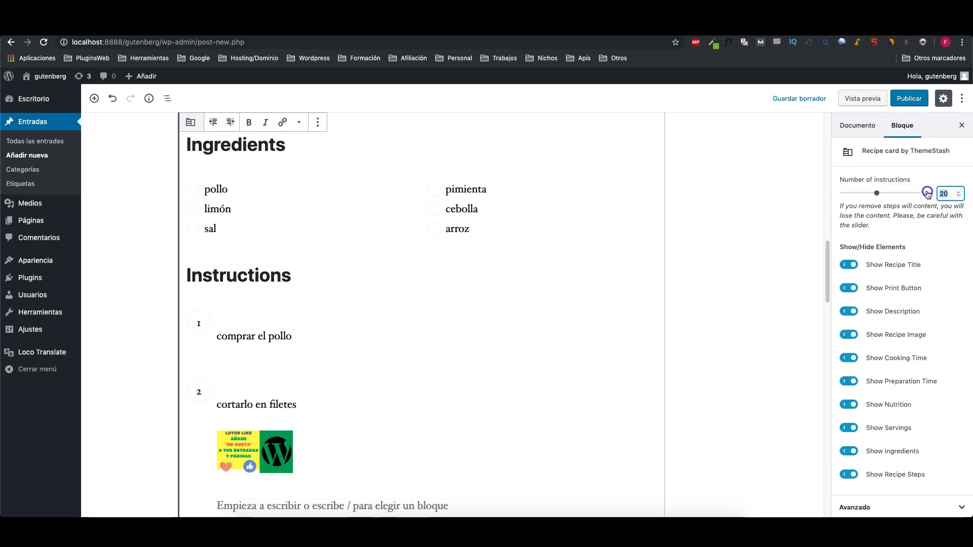
key(Home)
click(942, 192)
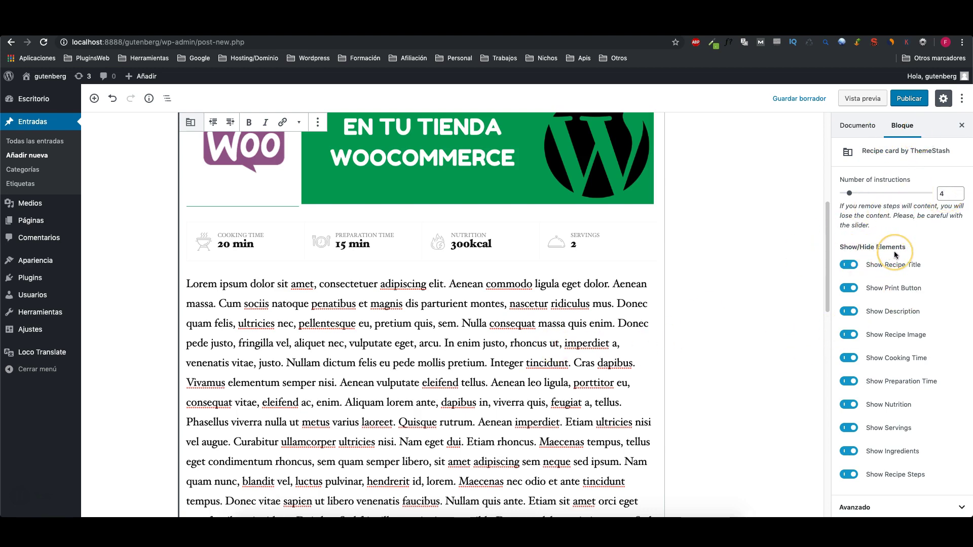
Hide the recipe title in the card, and switch the recipe image off and back on
scroll(557, 231, up, 1)
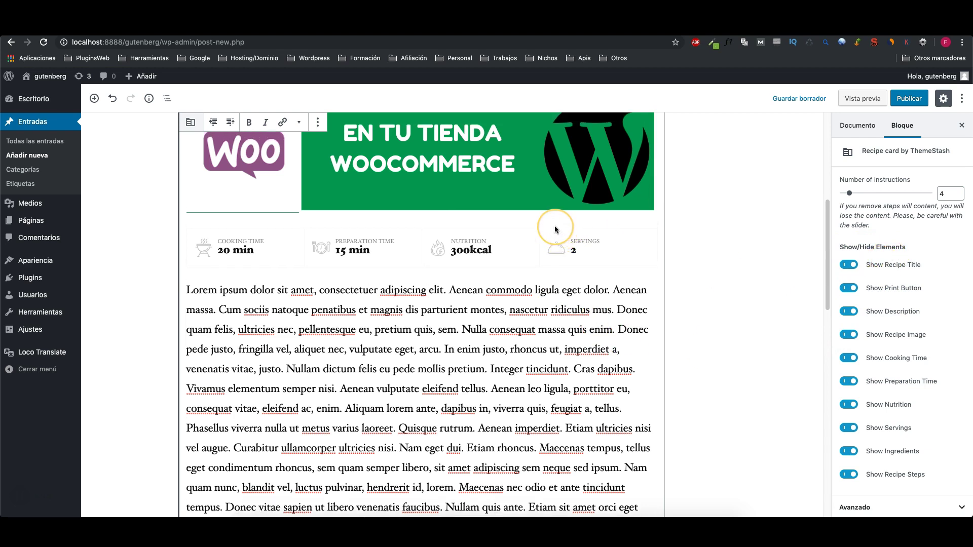
scroll(556, 231, up, 6)
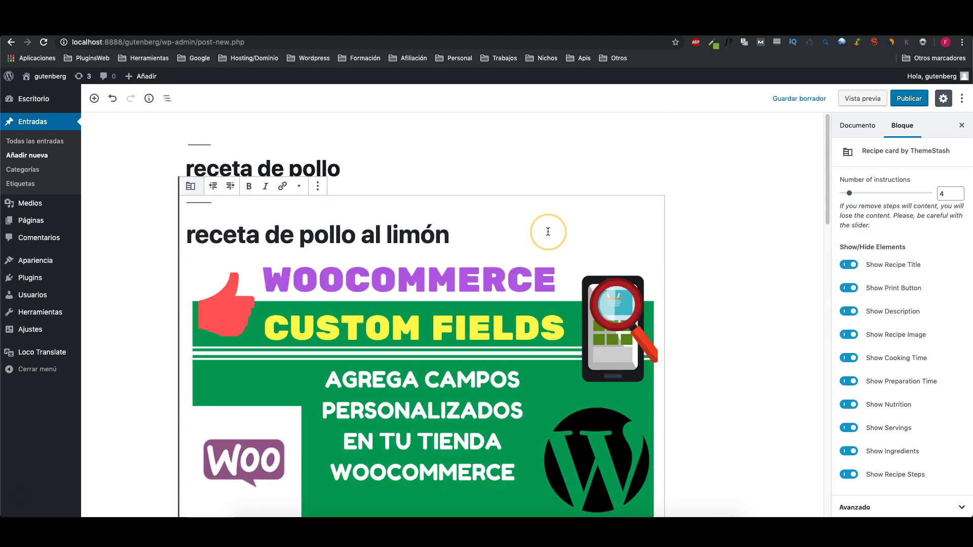
click(848, 266)
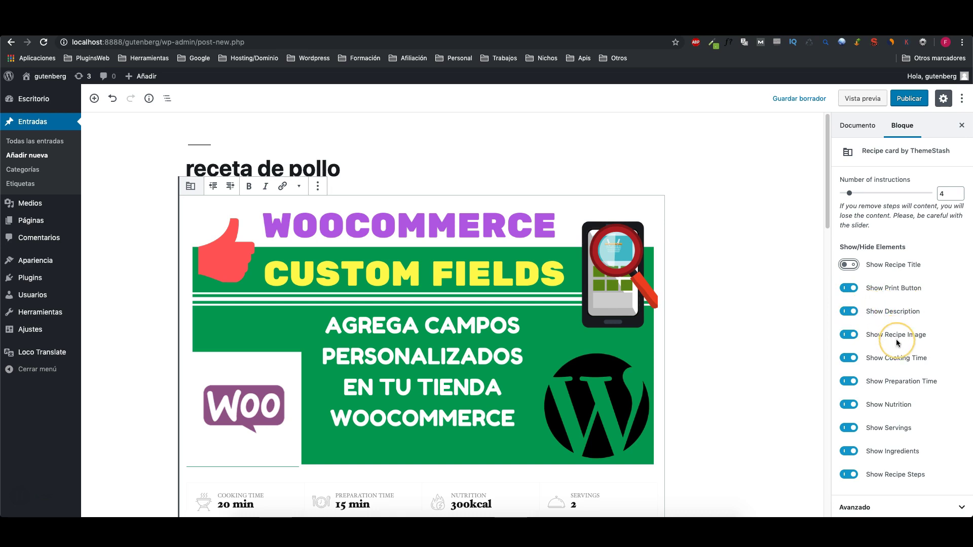
click(849, 335)
click(849, 336)
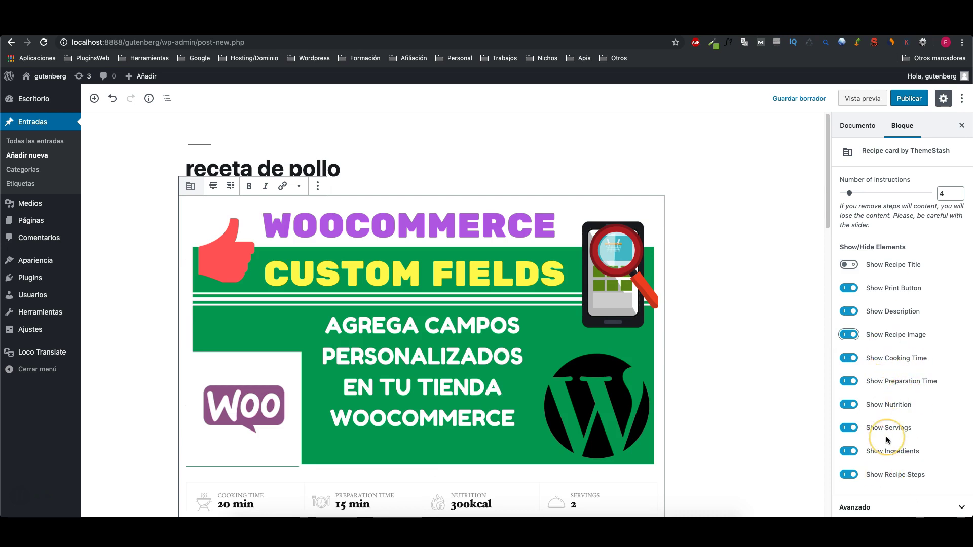
Publish the recipe post and open its published page
click(911, 100)
click(170, 128)
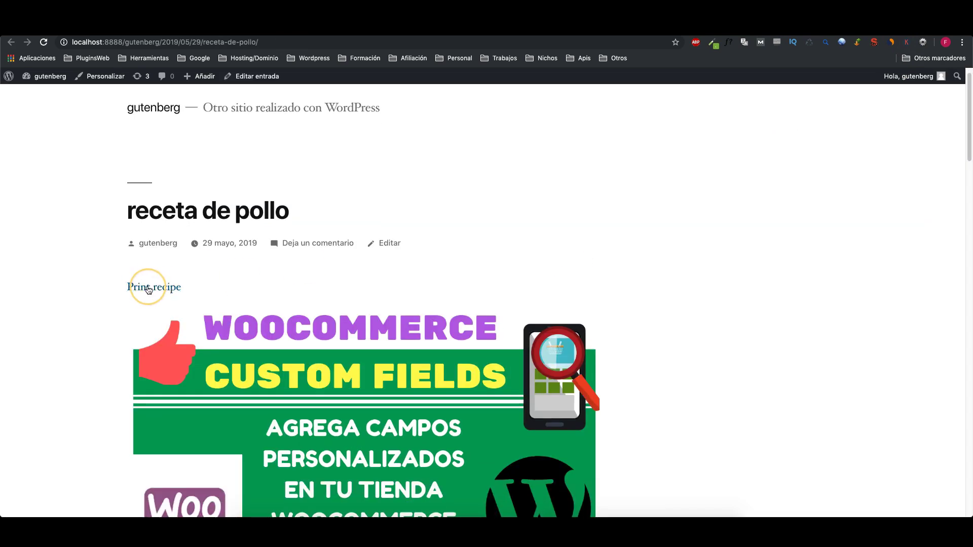
Preview printing the recipe, cancel the print, and examine the published card's image, times, description, ingredients and instructions
click(148, 286)
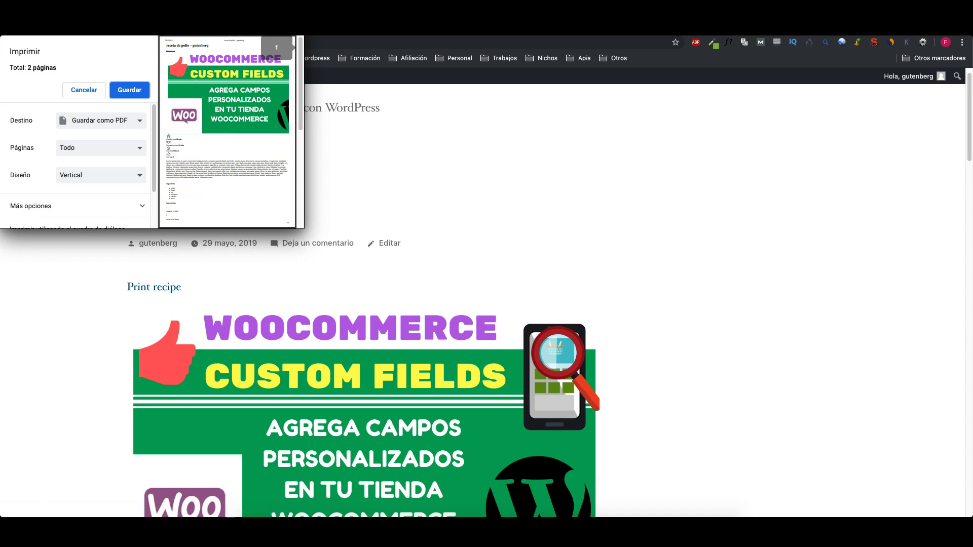
key(Escape)
scroll(462, 338, down, 8)
scroll(462, 338, down, 9)
click(462, 339)
scroll(463, 338, up, 4)
scroll(463, 338, up, 8)
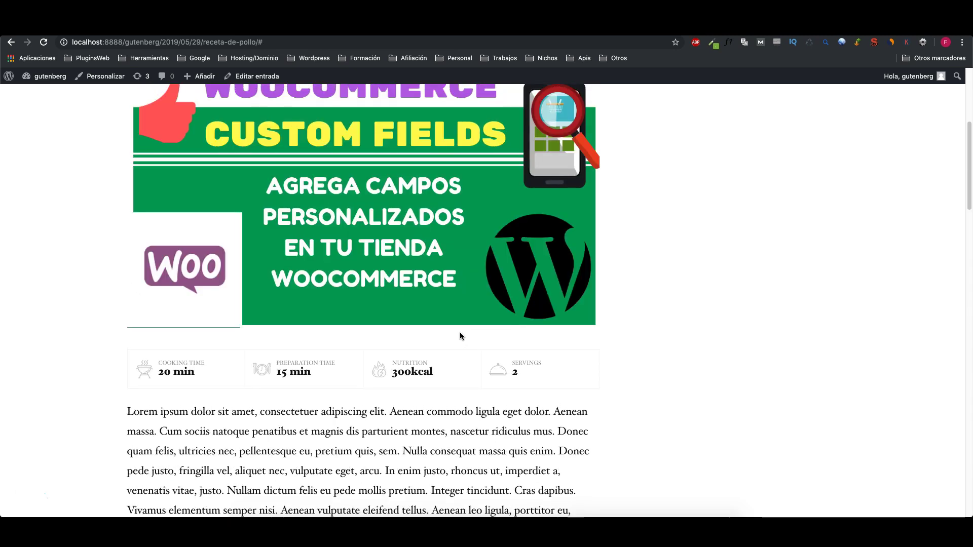
scroll(460, 336, up, 2)
click(312, 287)
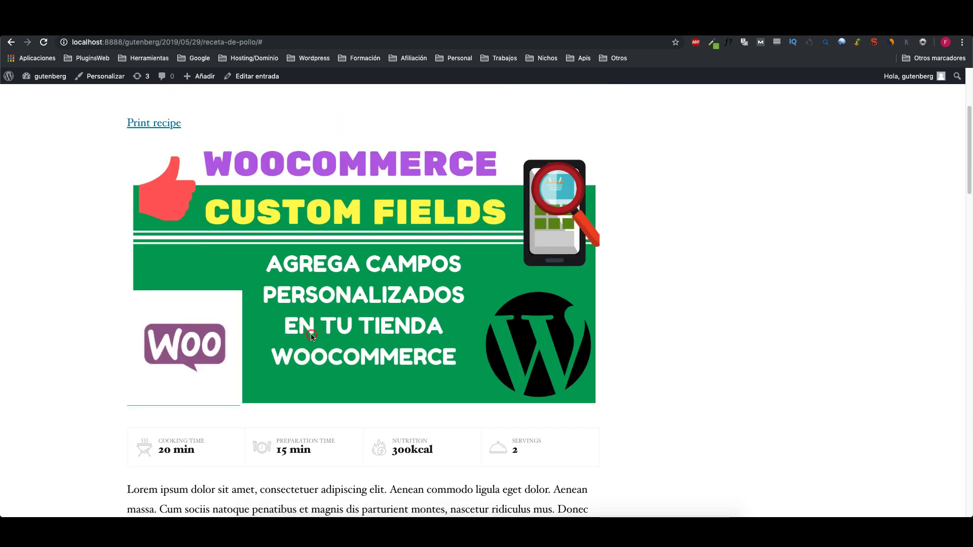
scroll(324, 304, down, 1)
Open the Spanish translation of WP Recipe Card by ThemeStash in Loco Translate and synchronize its strings
click(67, 76)
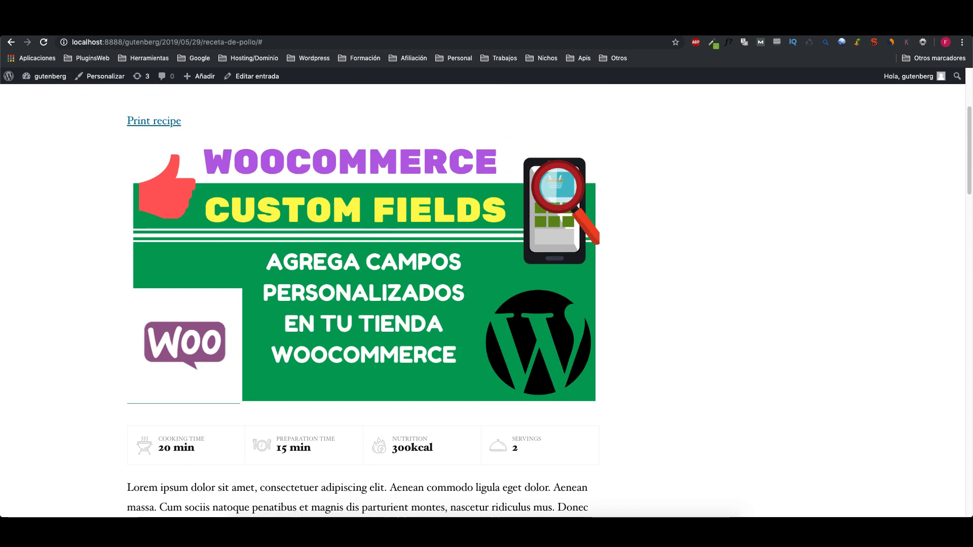
mouse_move(80, 354)
click(101, 411)
click(104, 385)
click(138, 298)
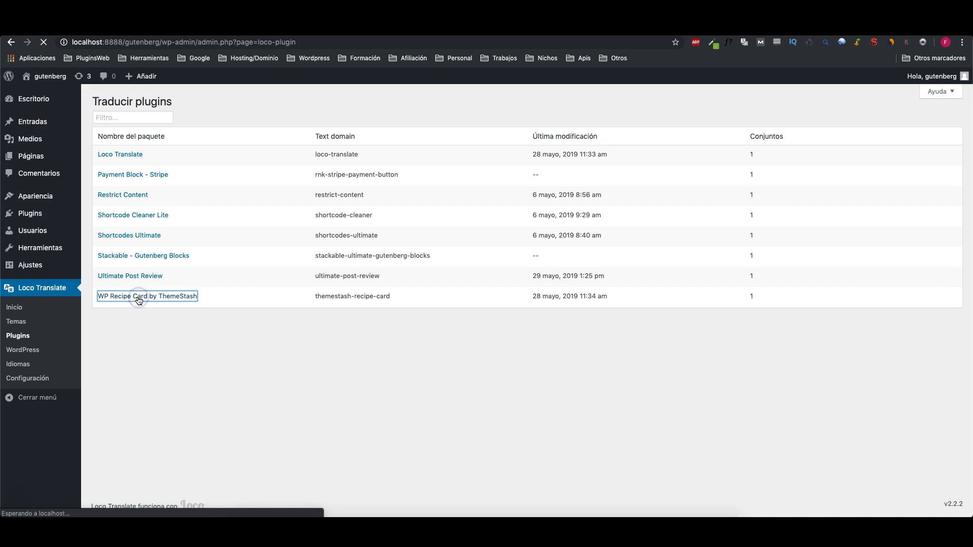
click(127, 220)
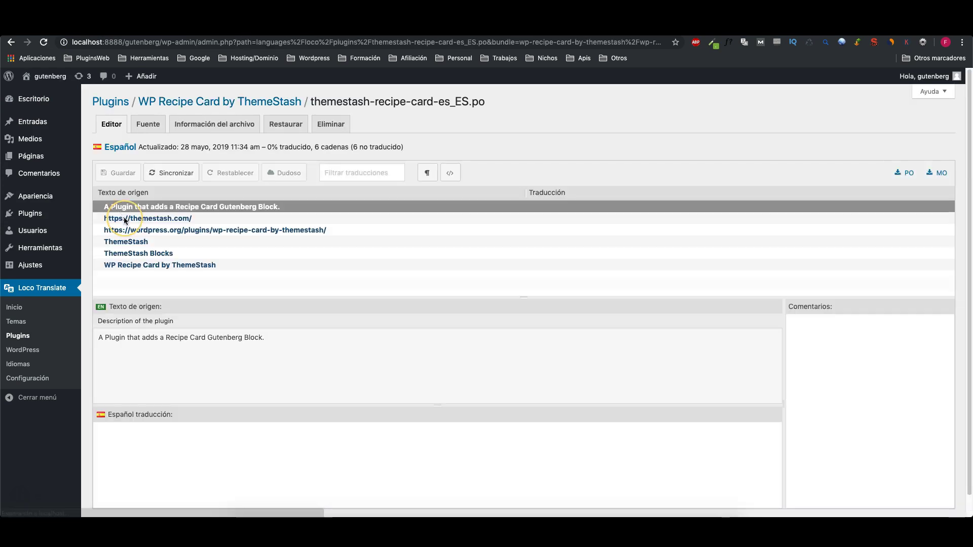
click(177, 174)
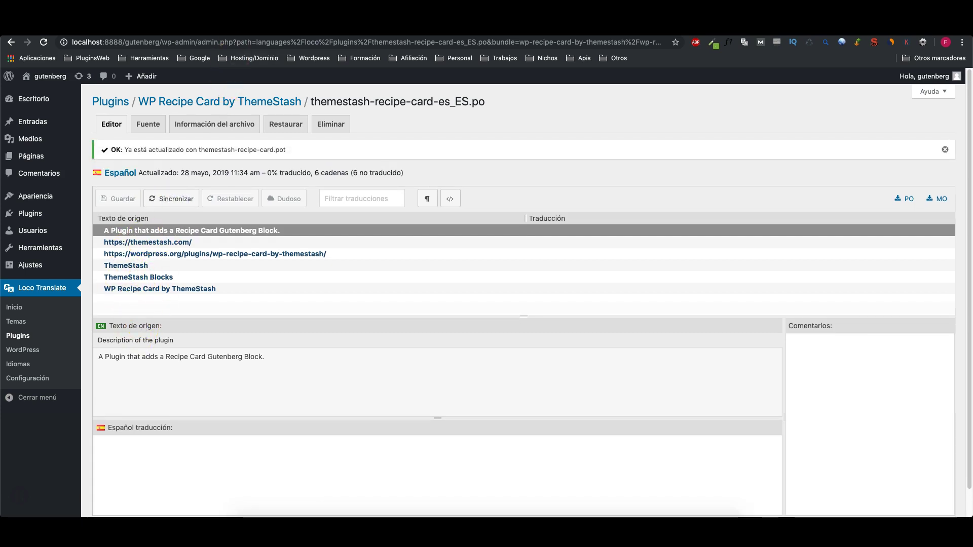
Return to the published recipe post and examine the card's English labels, such as Cooking Time, Ingredients, Instructions and Print recipe
click(234, 26)
scroll(286, 427, down, 3)
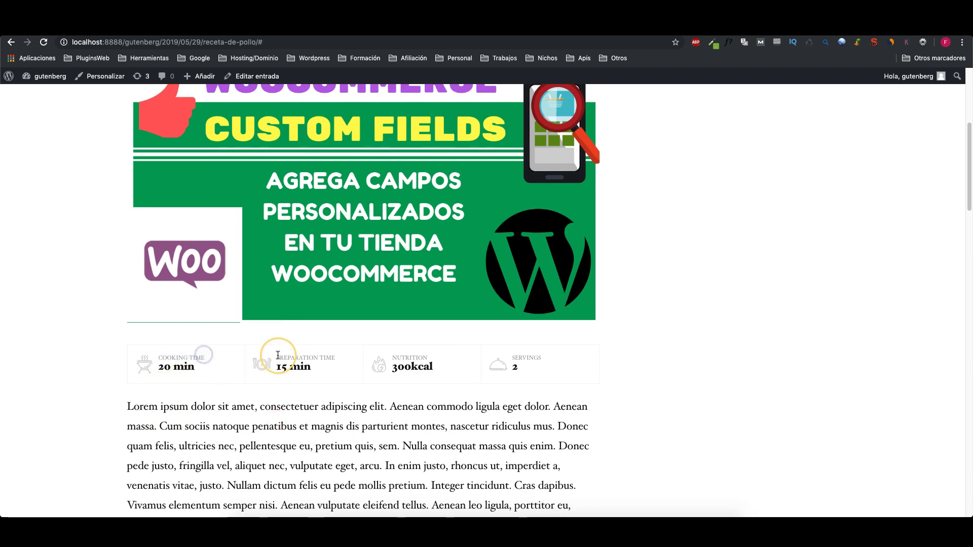
scroll(327, 381, down, 10)
drag(124, 357, 173, 366)
scroll(177, 390, down, 1)
click(134, 428)
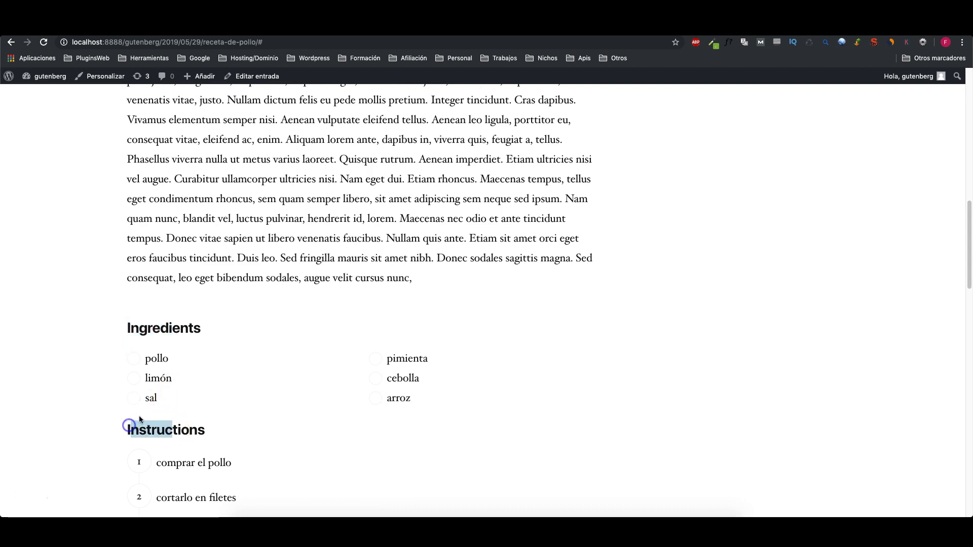
scroll(208, 390, up, 10)
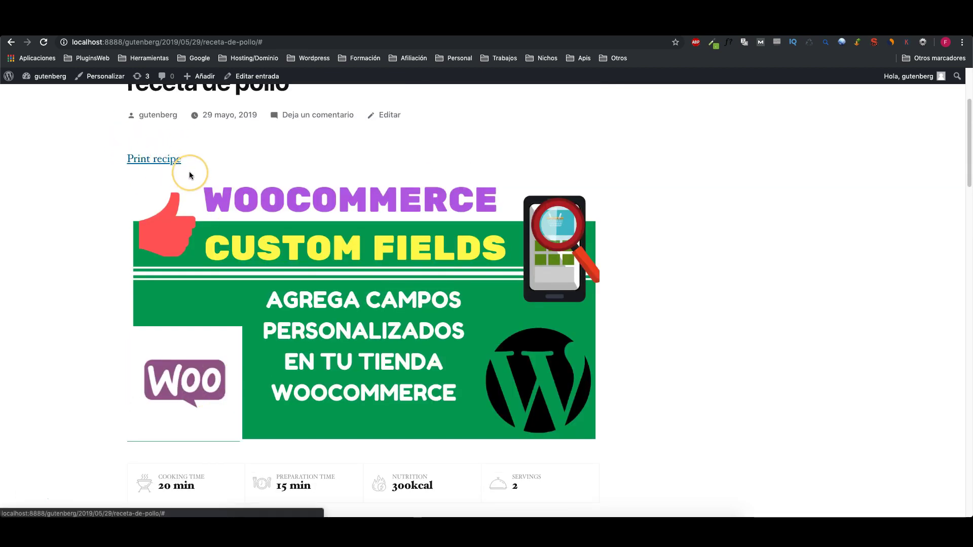
scroll(191, 171, up, 1)
scroll(381, 88, up, 3)
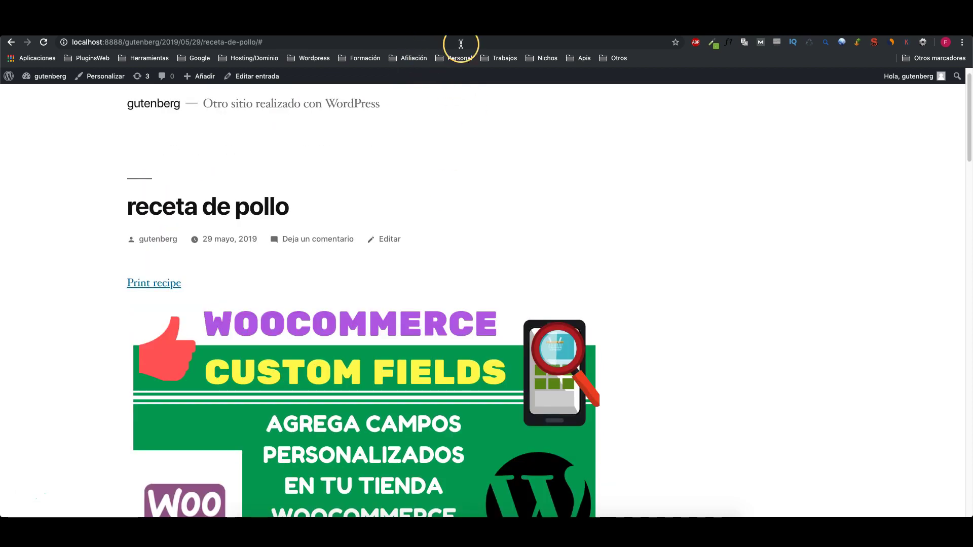
Switch to the plugin's WordPress.org support topic about translations and read the plugin author's reply
key(ctrl+Tab)
scroll(301, 259, up, 5)
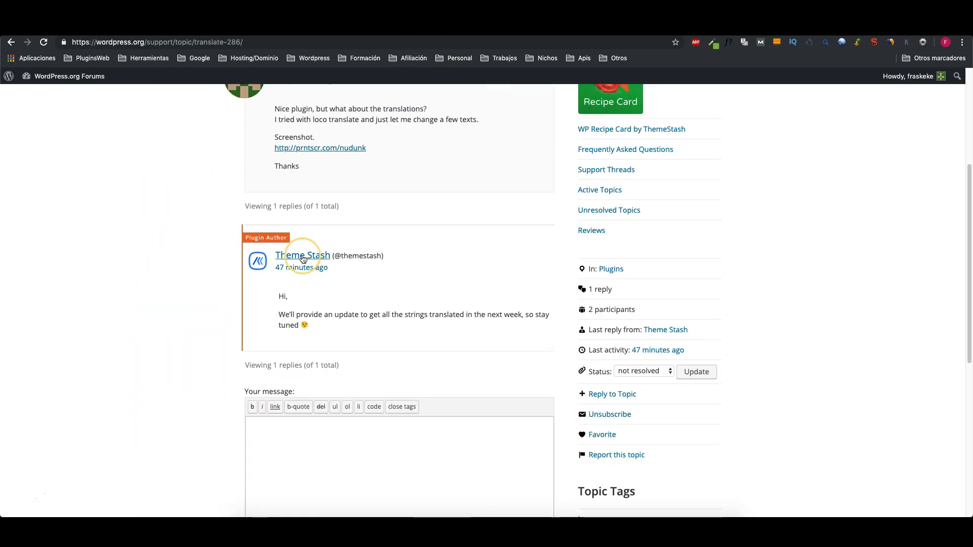
scroll(294, 328, down, 6)
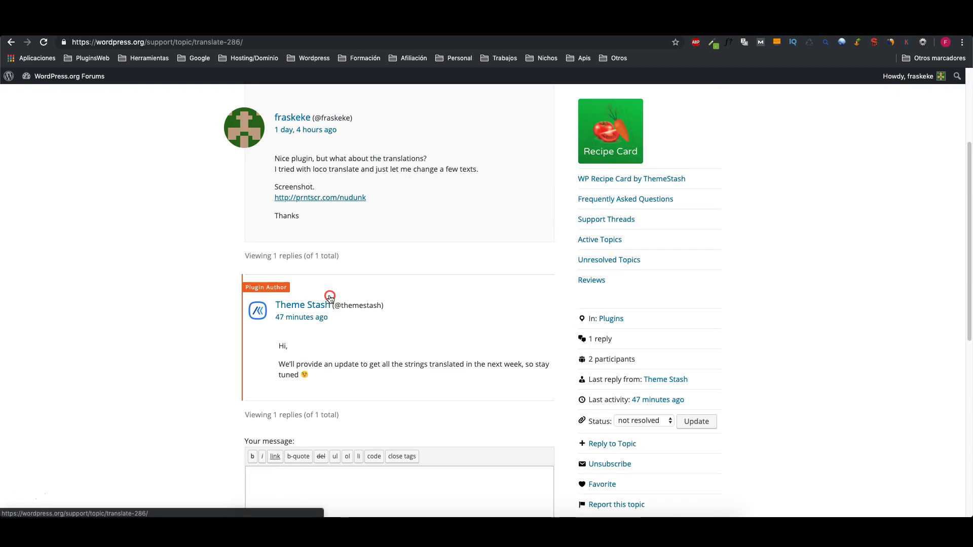